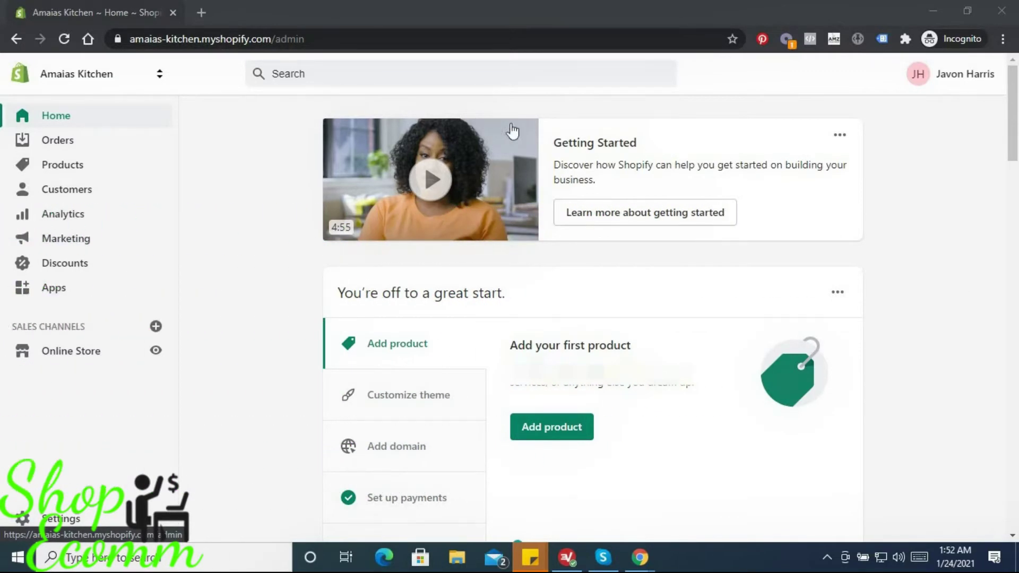
- From the Home page's 'online store isn't open yet' card, go to the storefront password preferences
scroll(538, 150, "down", 7)
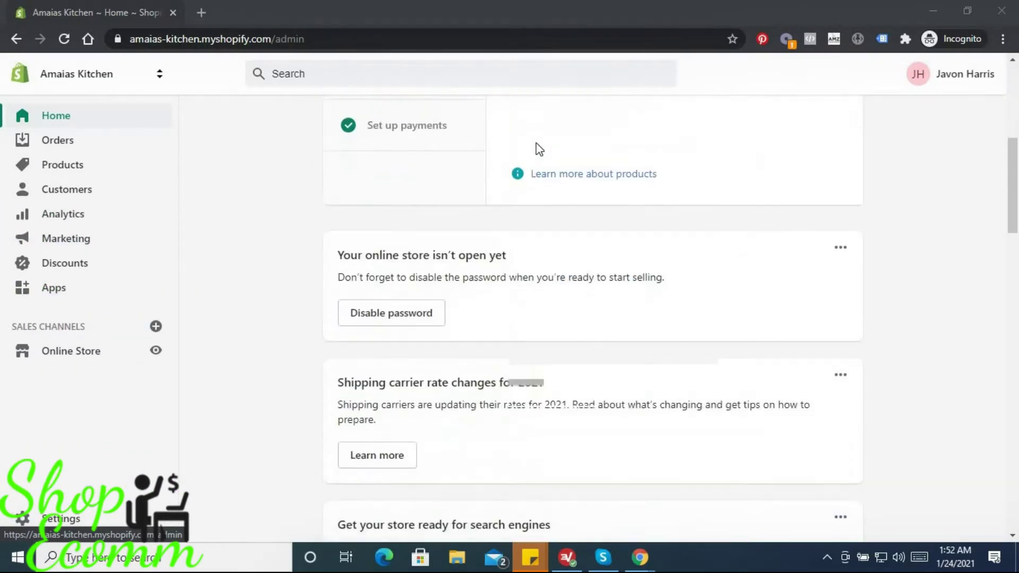
scroll(563, 151, "down", 3)
scroll(473, 318, "up", 4)
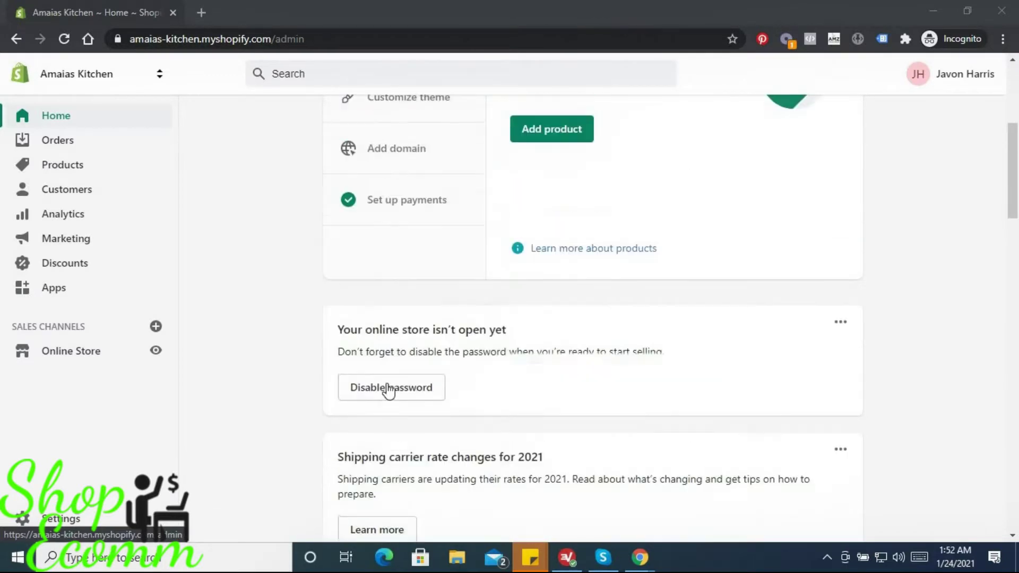
left_click(410, 396)
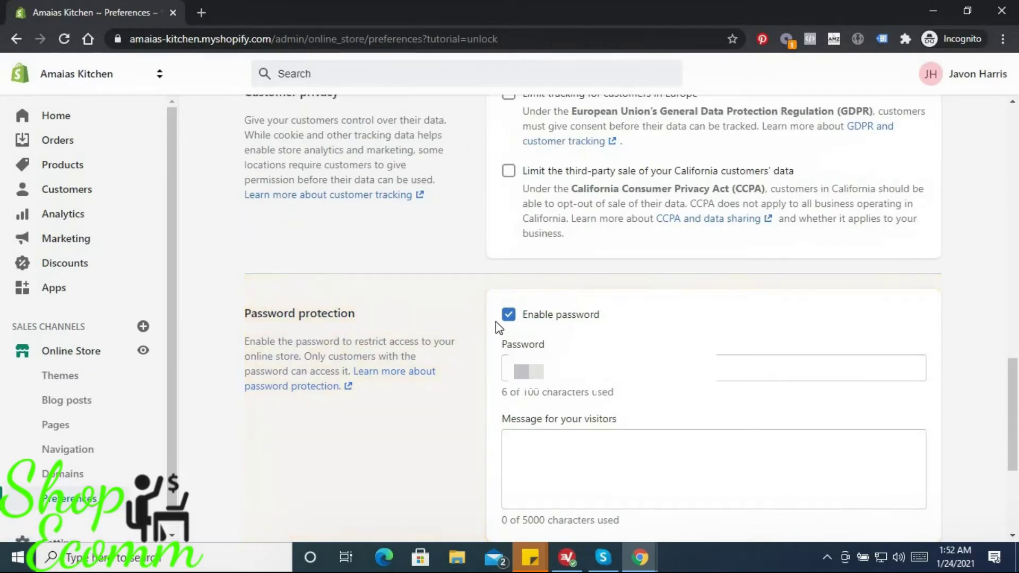
- Turn off storefront password protection, save it, and go to the store Settings
left_click(508, 316)
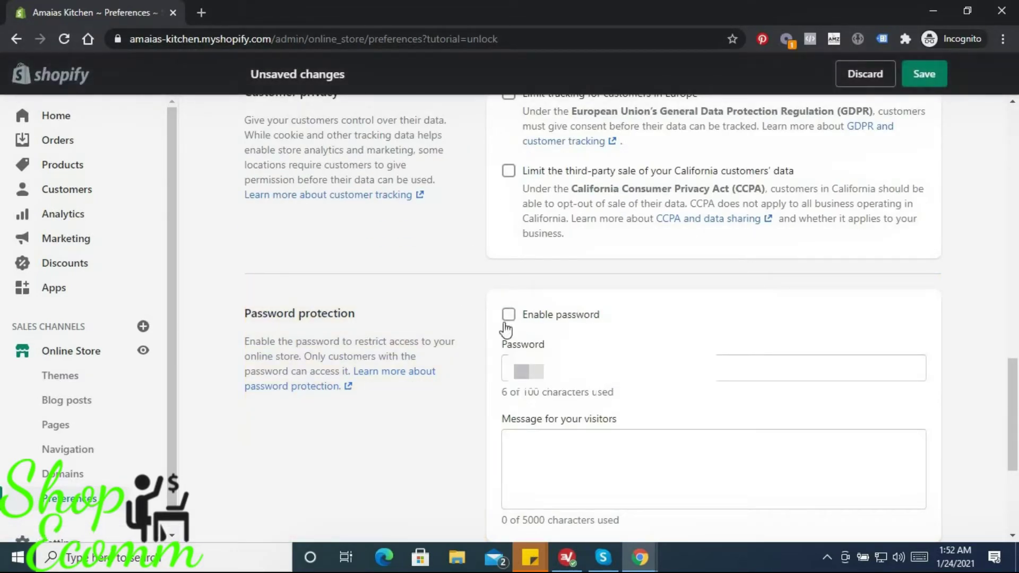
left_click(928, 77)
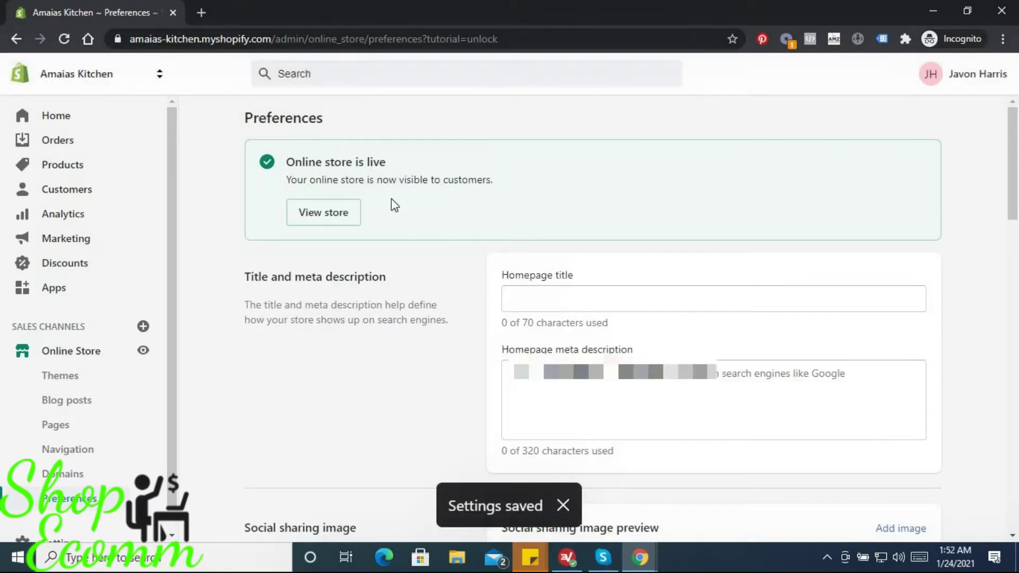
scroll(231, 303, "down", 4)
scroll(231, 304, "up", 4)
scroll(52, 372, "down", 1)
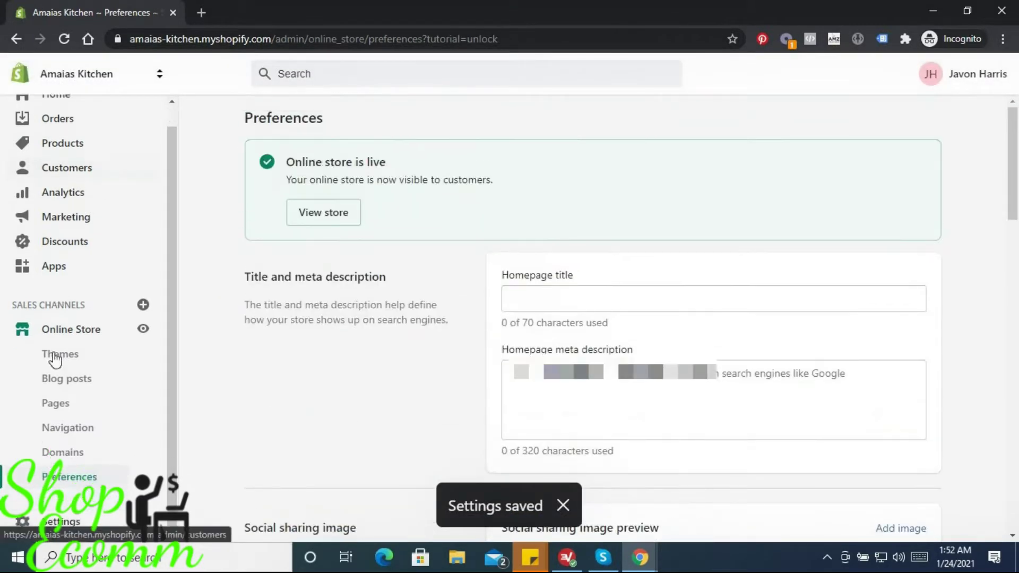
left_click(62, 520)
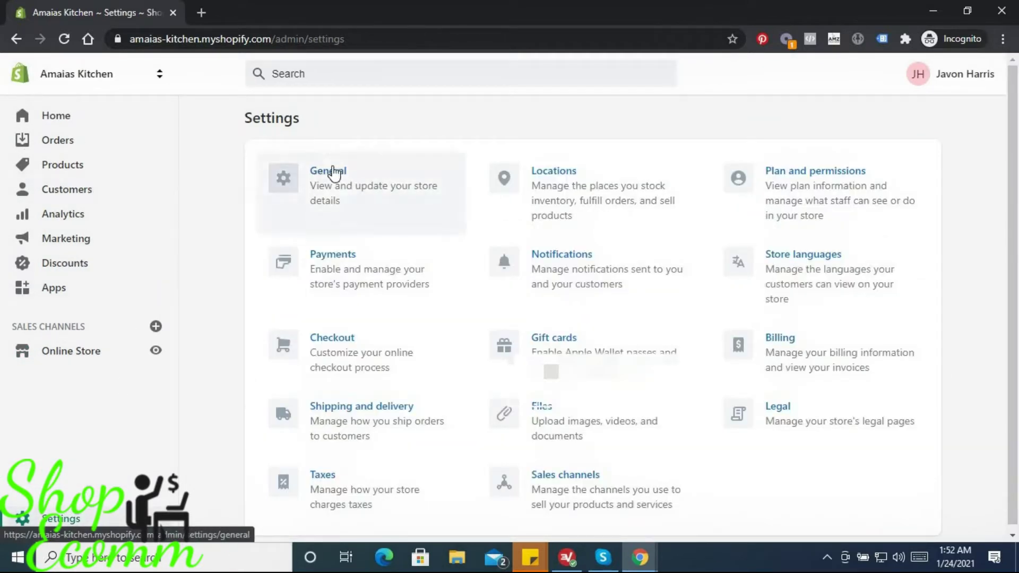
- Open the General settings, look through its sections, and select the current sender email
left_click(334, 170)
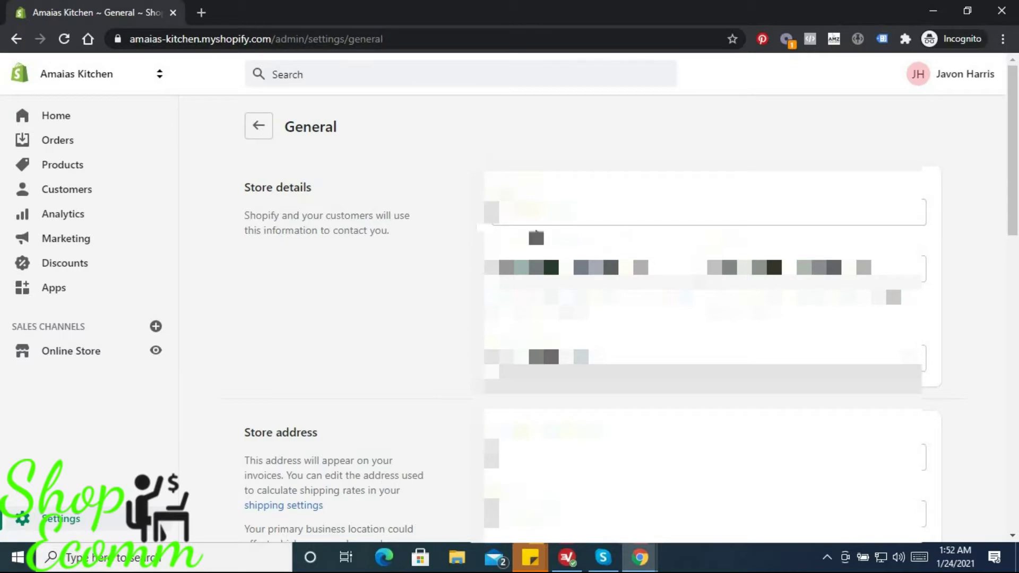
scroll(387, 217, "down", 4)
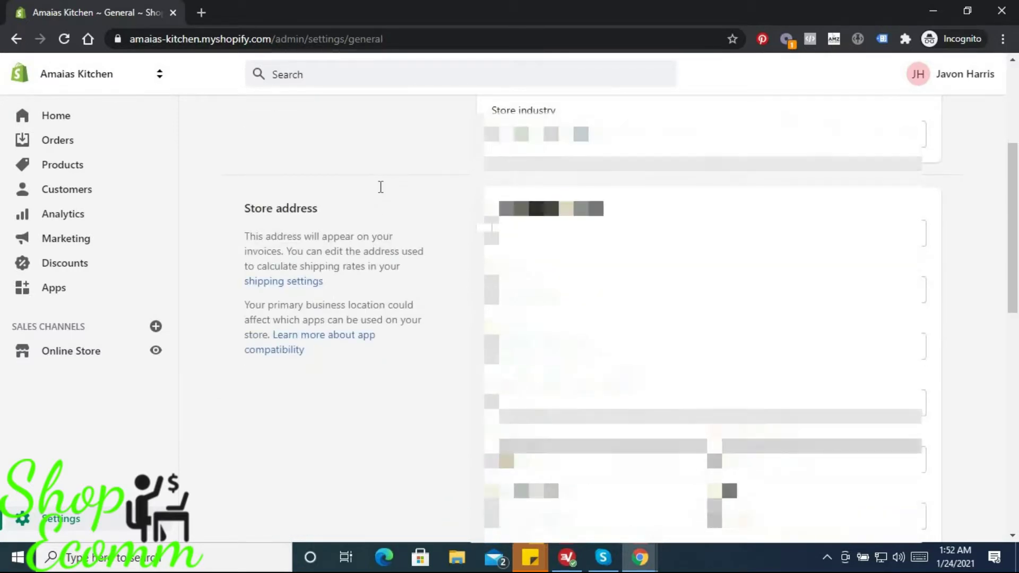
scroll(380, 187, "down", 10)
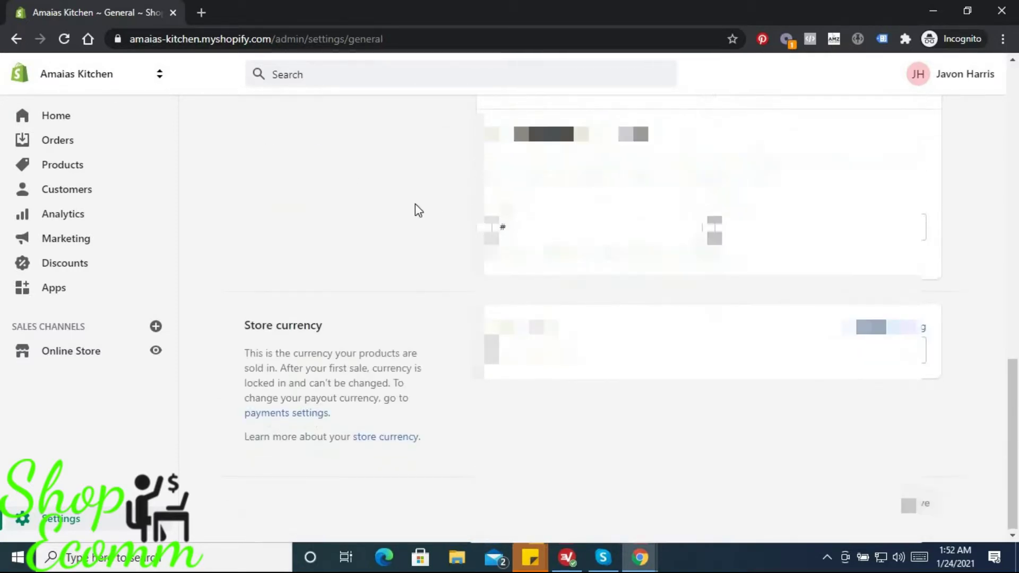
scroll(416, 209, "up", 14)
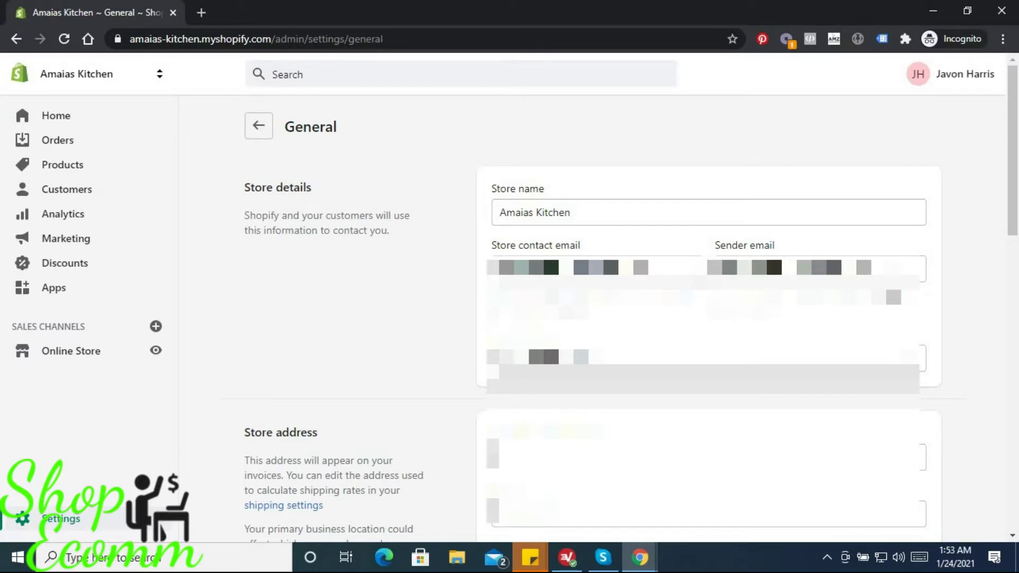
triple_click(797, 268)
- Replace the sender email with the store's support email address
key("BackSpace")
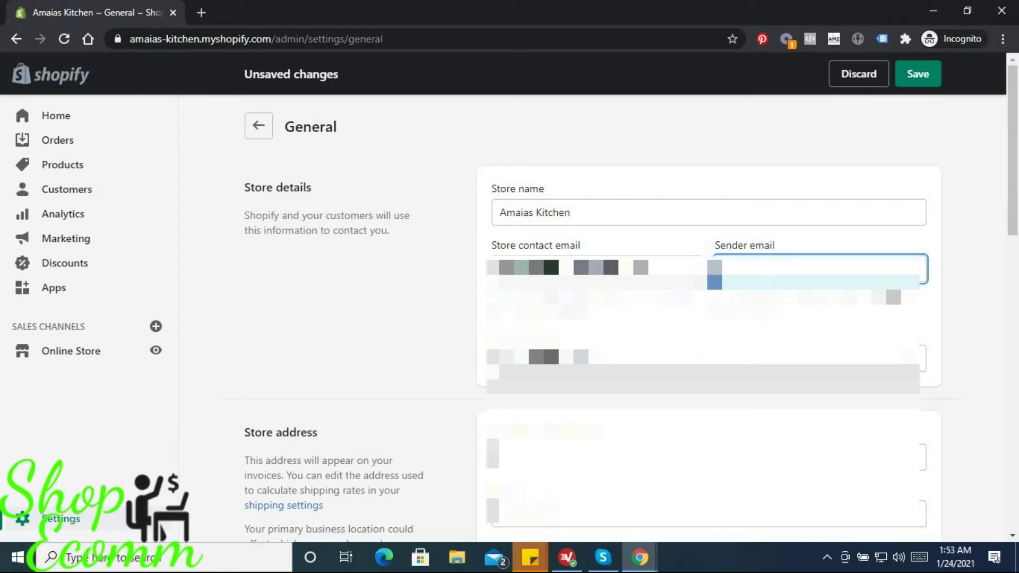
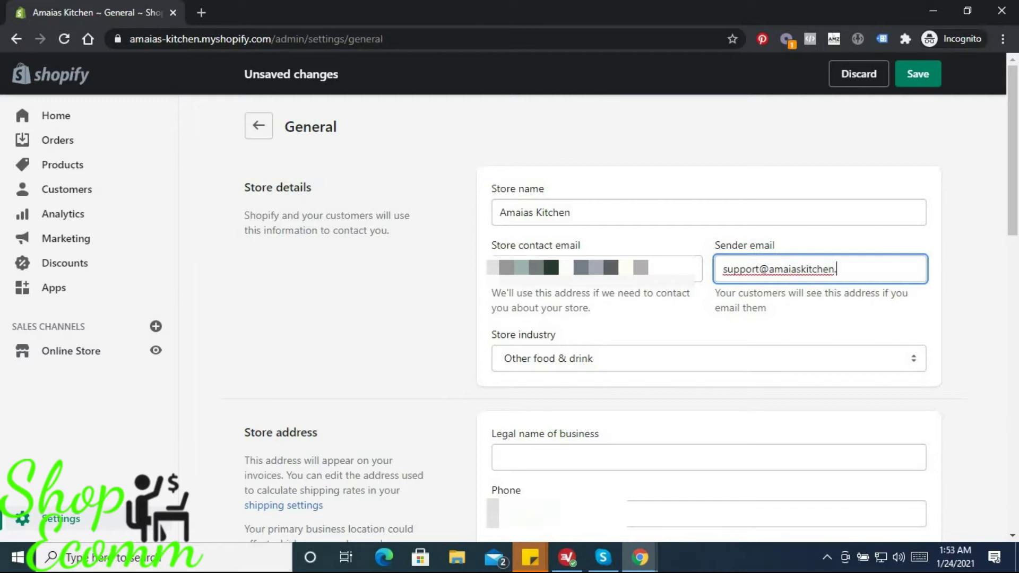
scroll(473, 215, "down", 3)
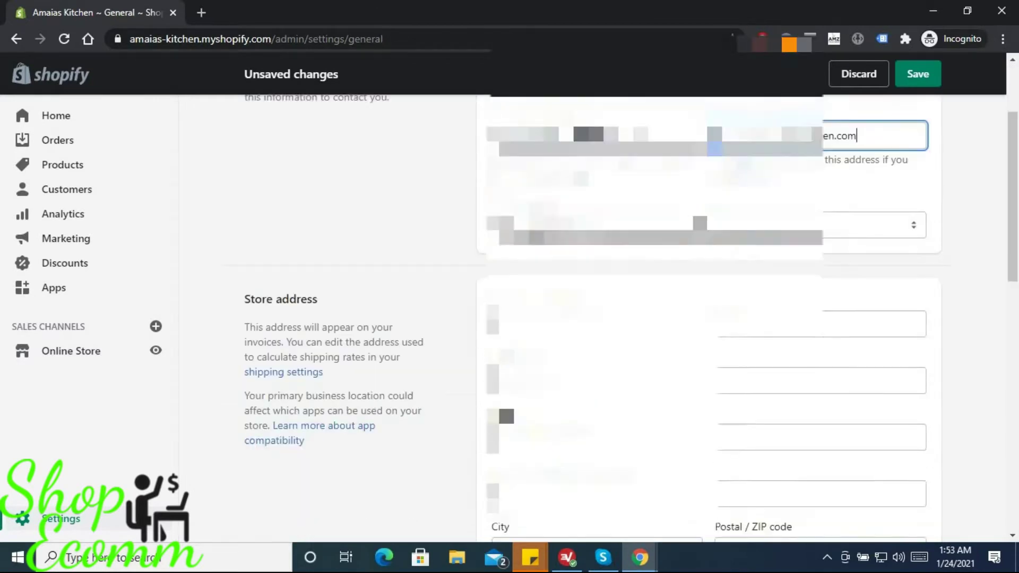
scroll(472, 215, "up", 3)
scroll(478, 214, "down", 3)
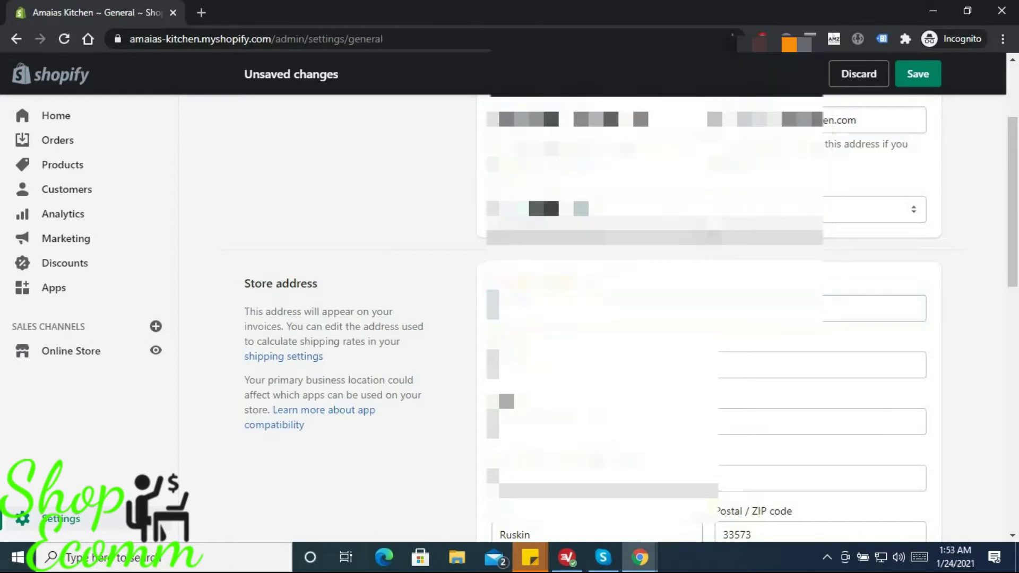
scroll(471, 274, "up", 3)
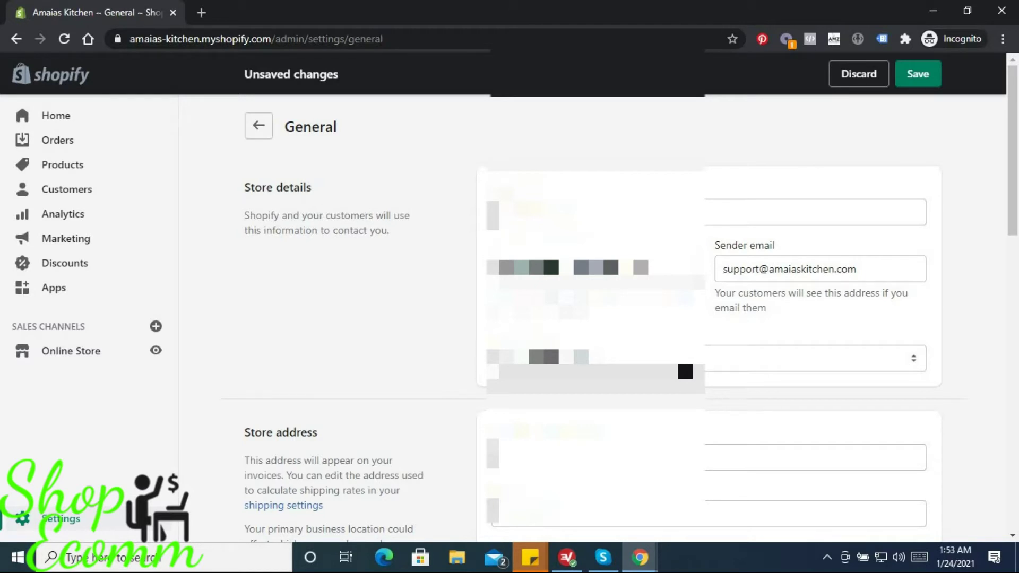
left_click(831, 269)
scroll(823, 228, "down", 1)
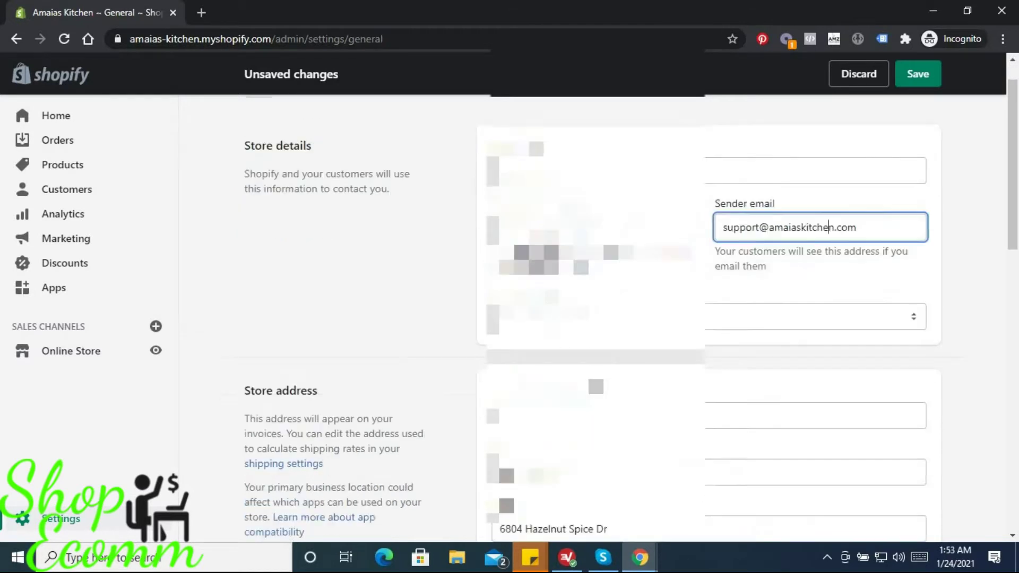
scroll(712, 266, "down", 2)
left_click(823, 308)
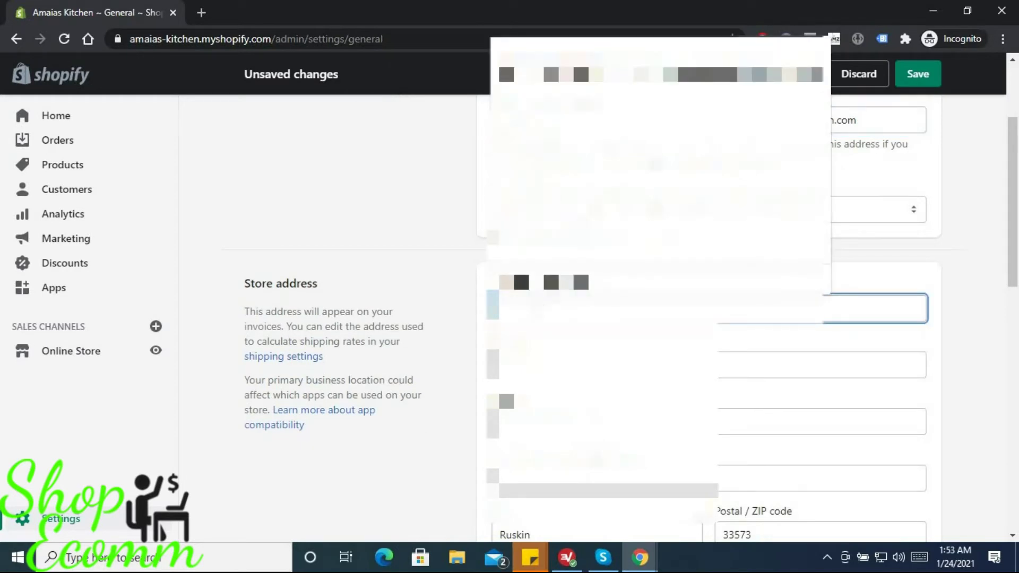
scroll(631, 289, "down", 4)
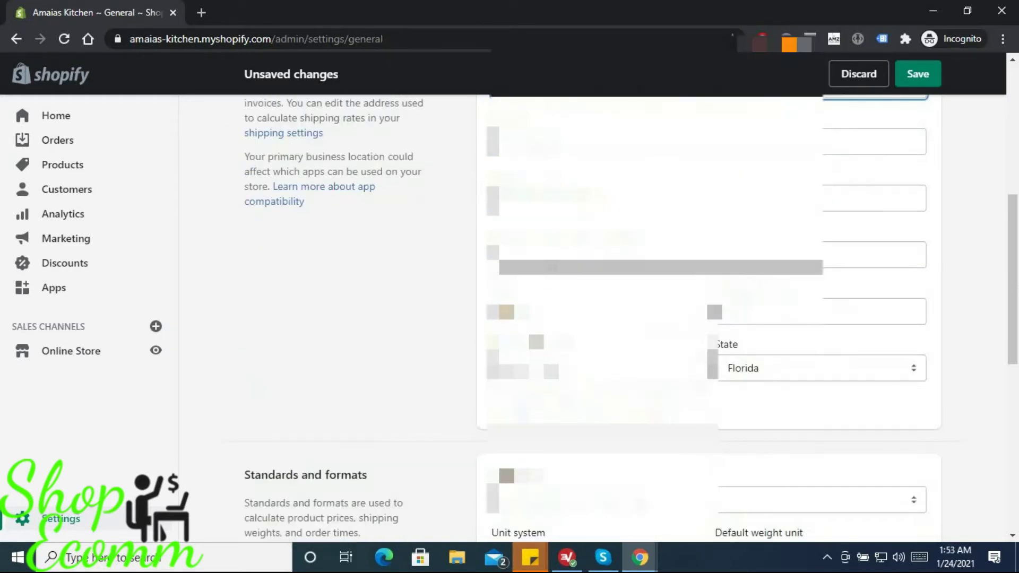
scroll(631, 290, "down", 7)
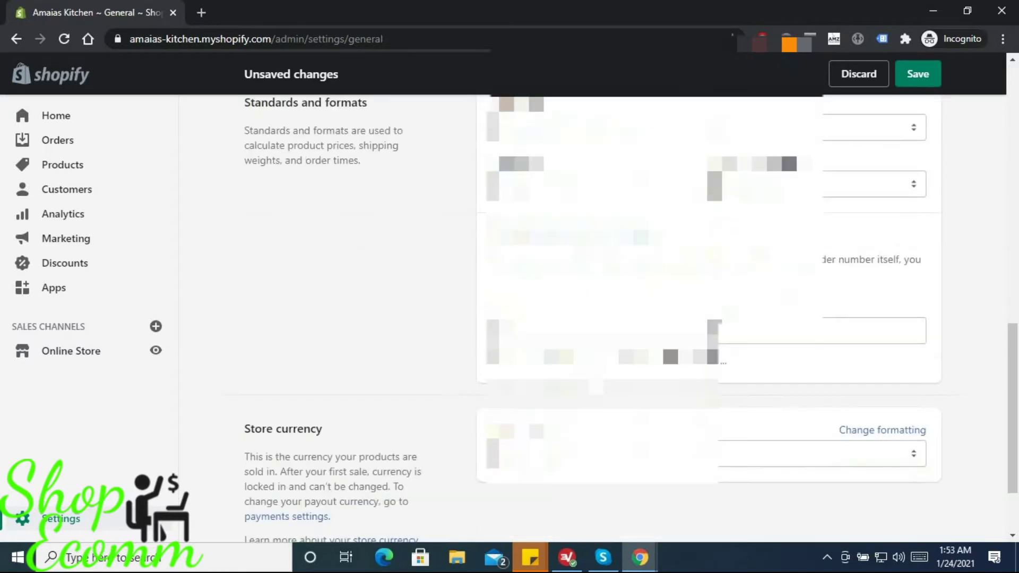
scroll(631, 289, "up", 11)
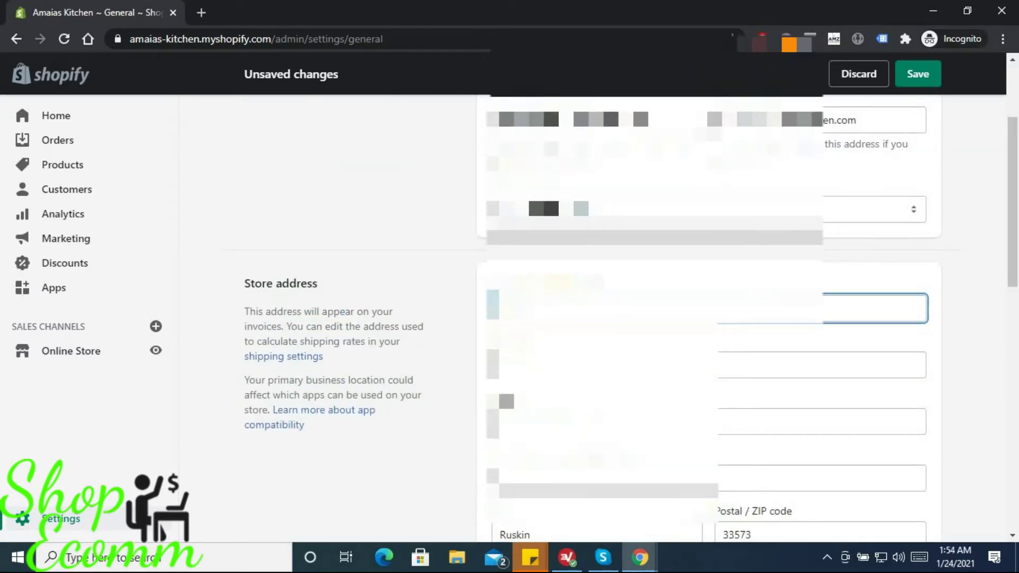
- Enter 'Mw Online Marketing & Commerce Services' as the legal business name, leaving the phone unchanged
type("nline ")
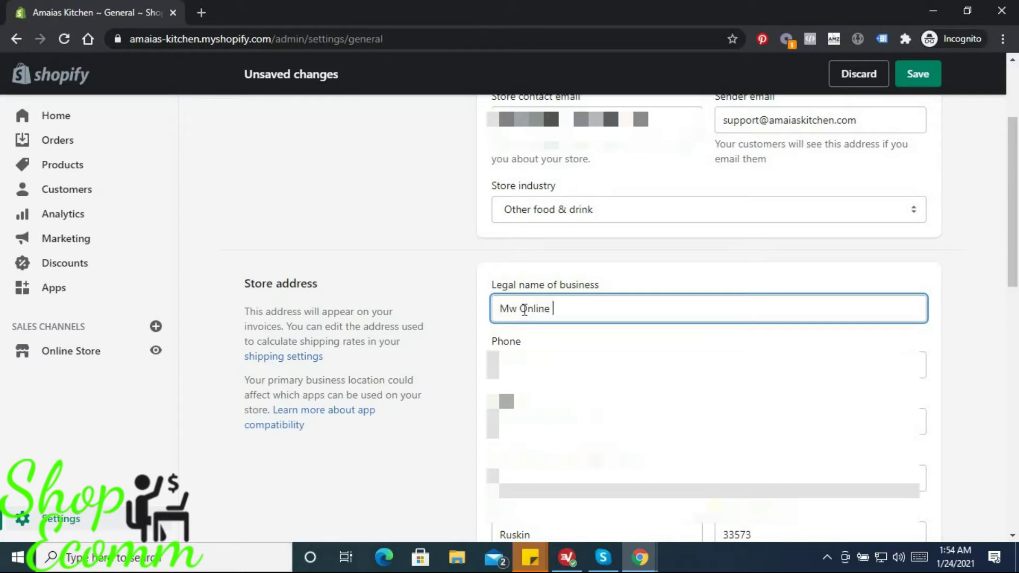
type("Marketing & Commerc")
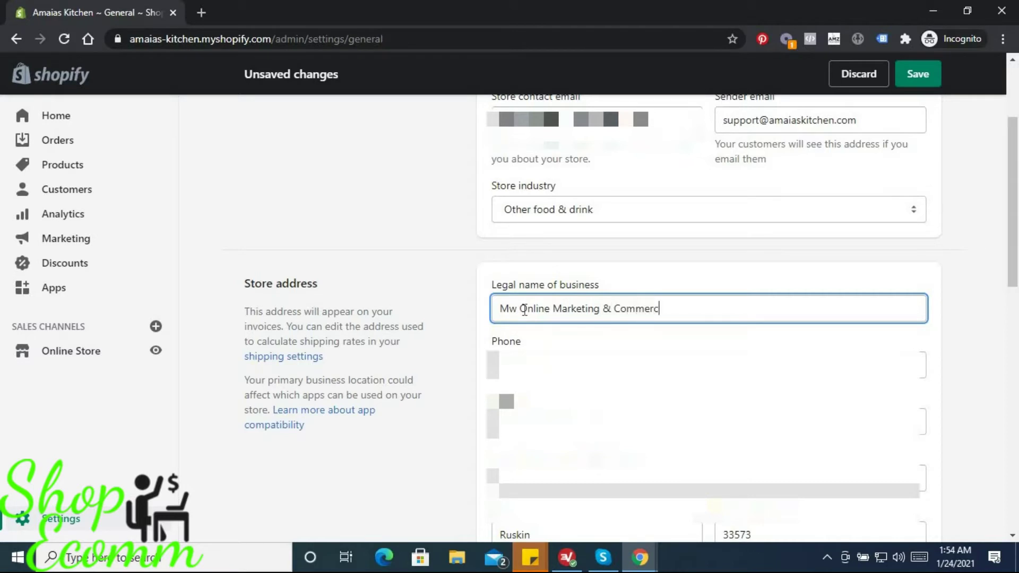
type("e Services")
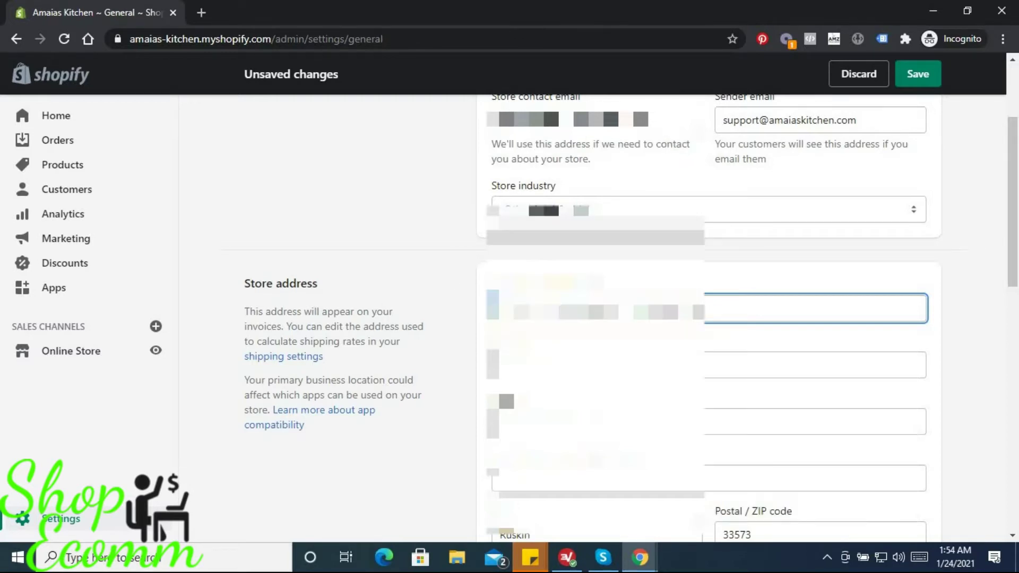
scroll(584, 318, "up", 3)
scroll(480, 343, "down", 6)
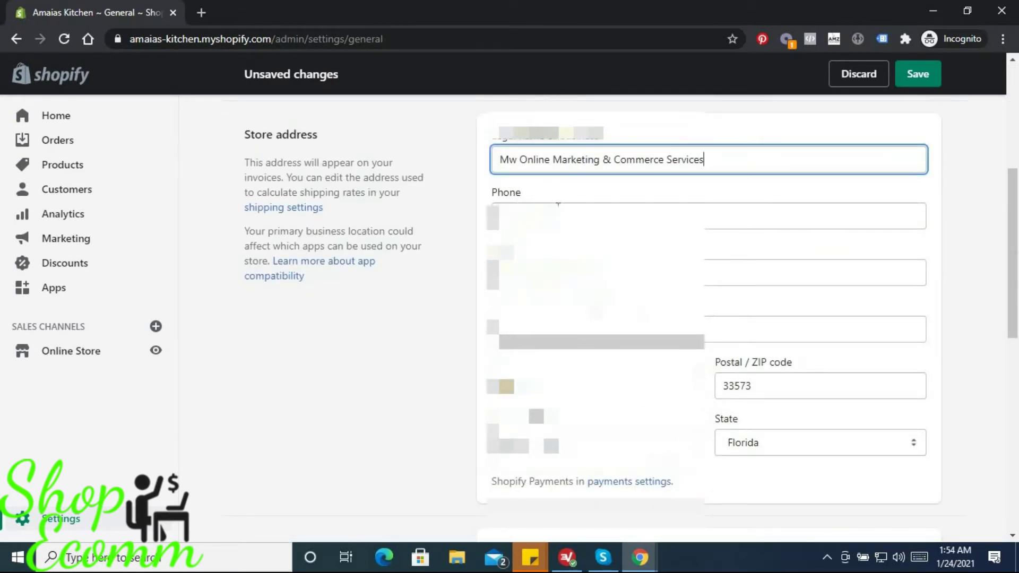
left_click(579, 207)
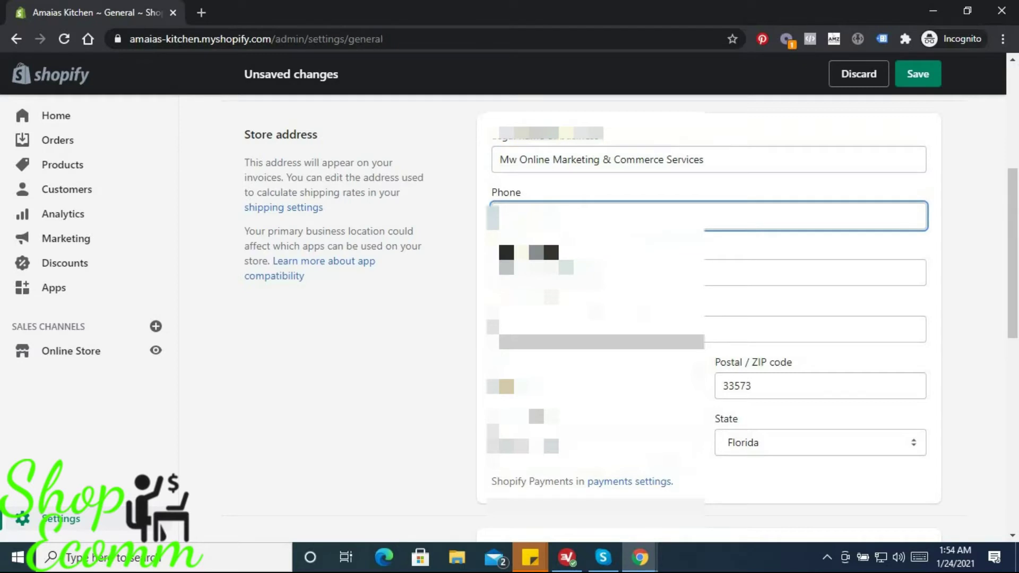
left_click(399, 311)
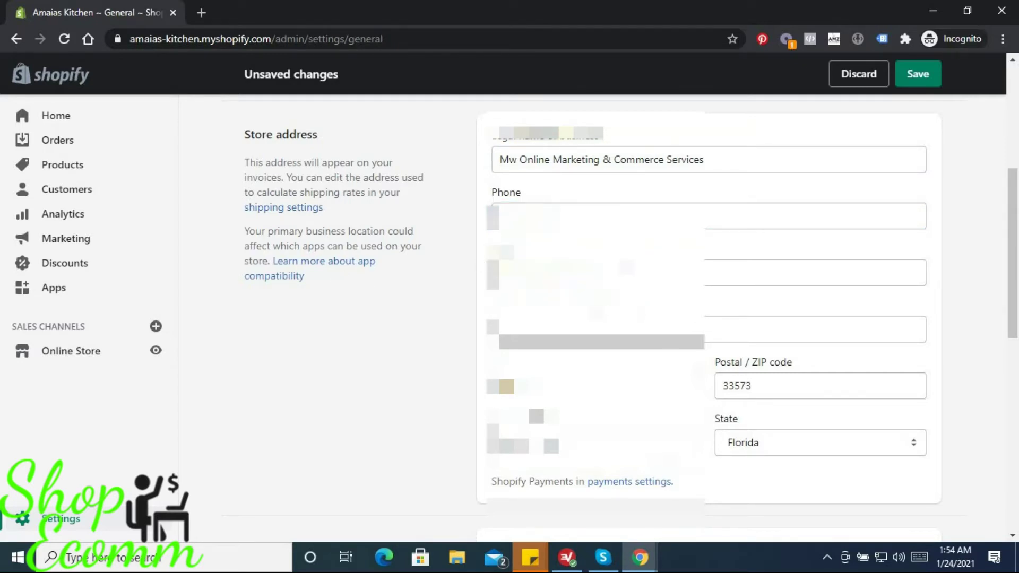
- Change the store time zone from America/Jamaica to (GMT-06:00) Central America
scroll(631, 318, "down", 7)
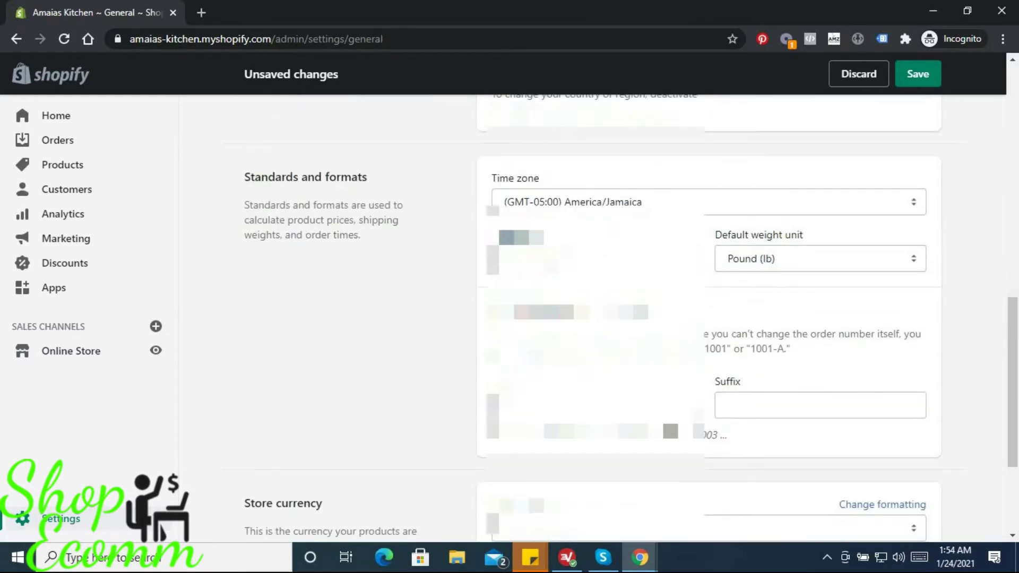
scroll(631, 319, "down", 3)
scroll(630, 318, "up", 4)
left_click(584, 277)
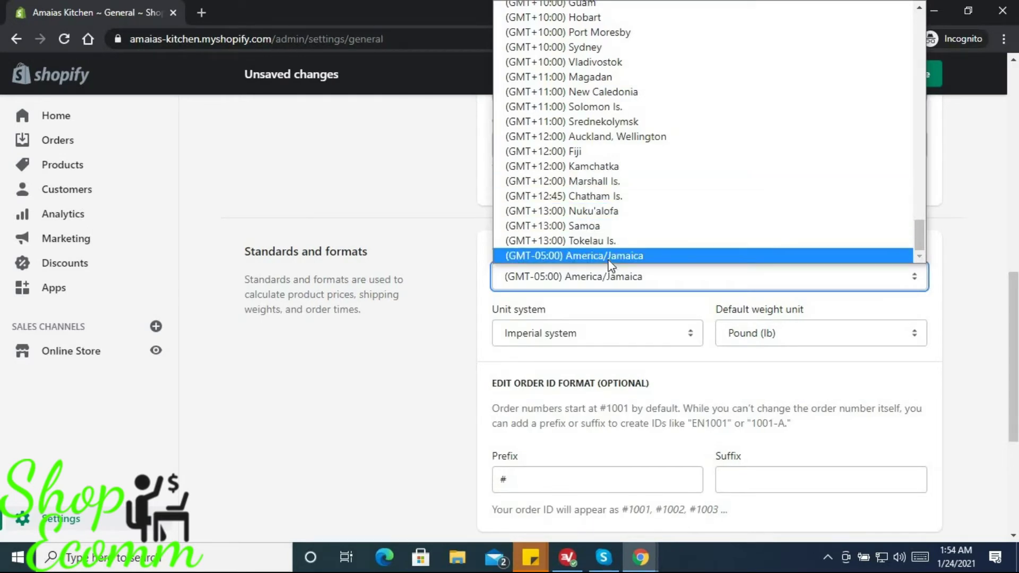
scroll(589, 247, "up", 10)
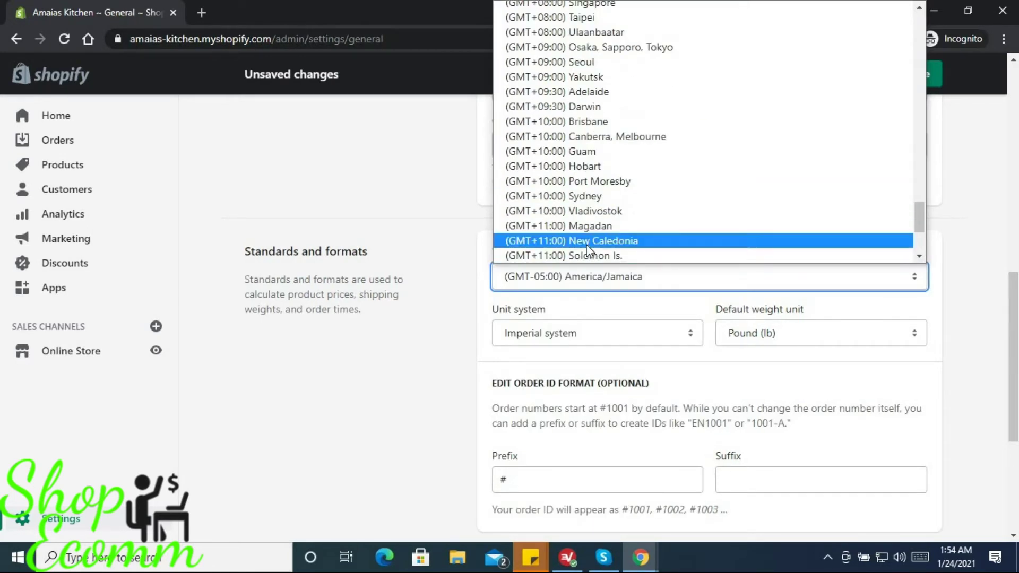
scroll(588, 249, "up", 6)
scroll(584, 234, "up", 20)
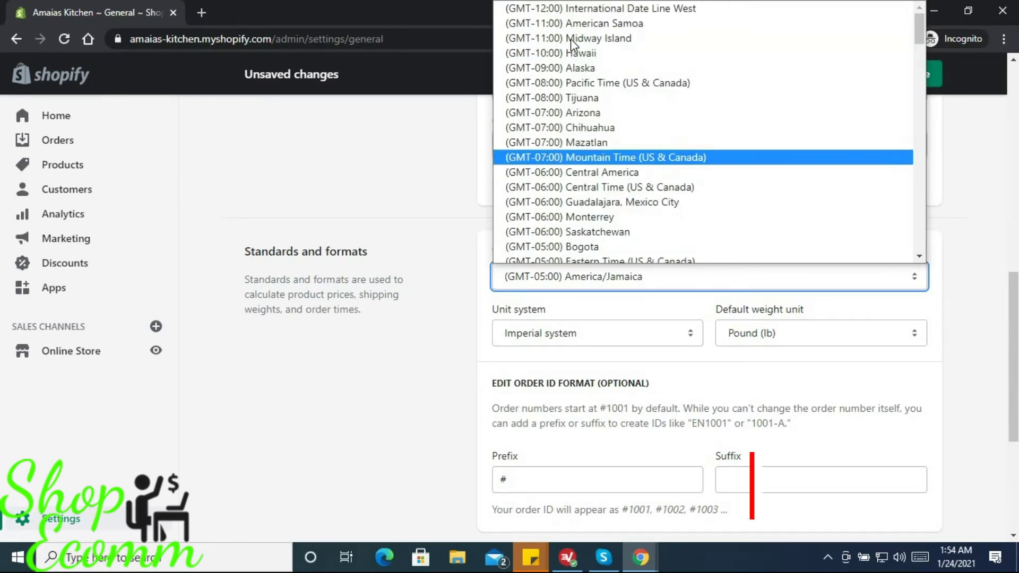
scroll(578, 111, "down", 7)
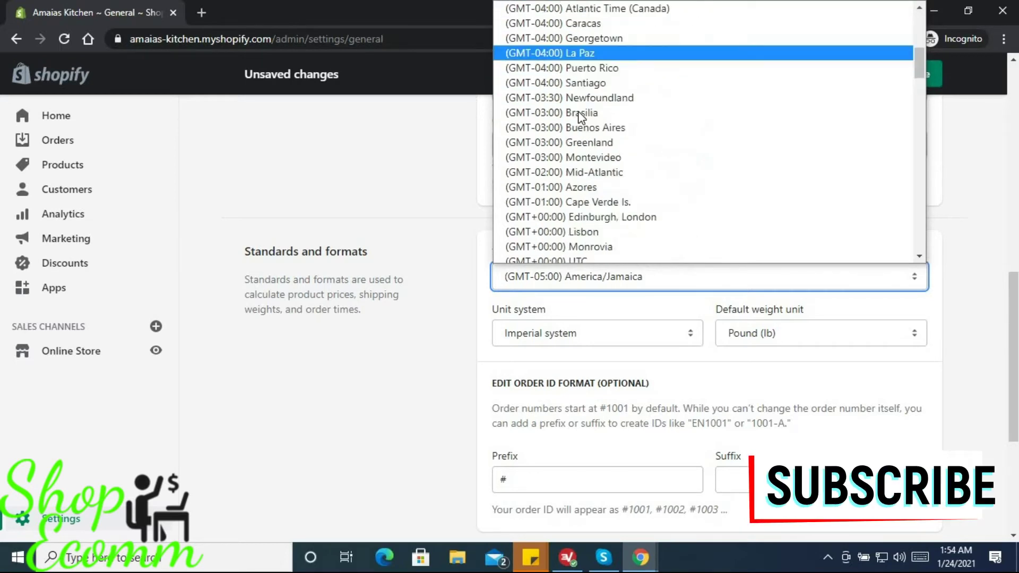
scroll(583, 122, "down", 7)
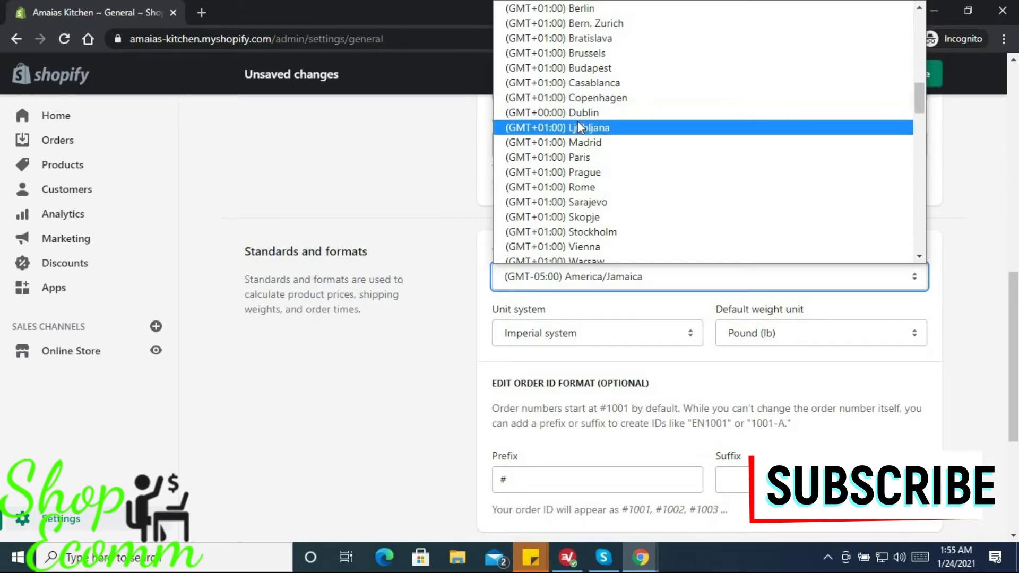
scroll(583, 154, "down", 6)
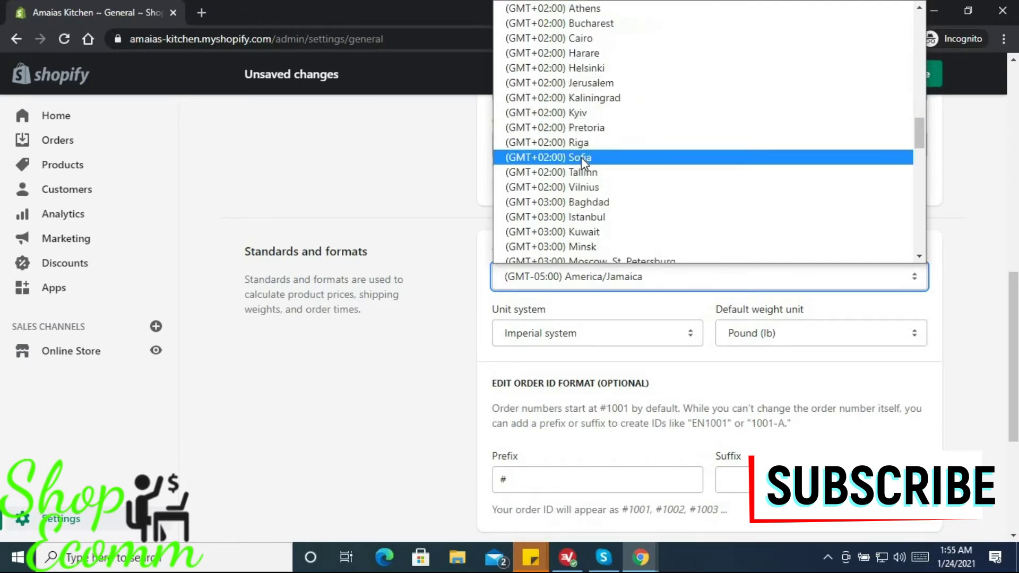
scroll(583, 162, "down", 7)
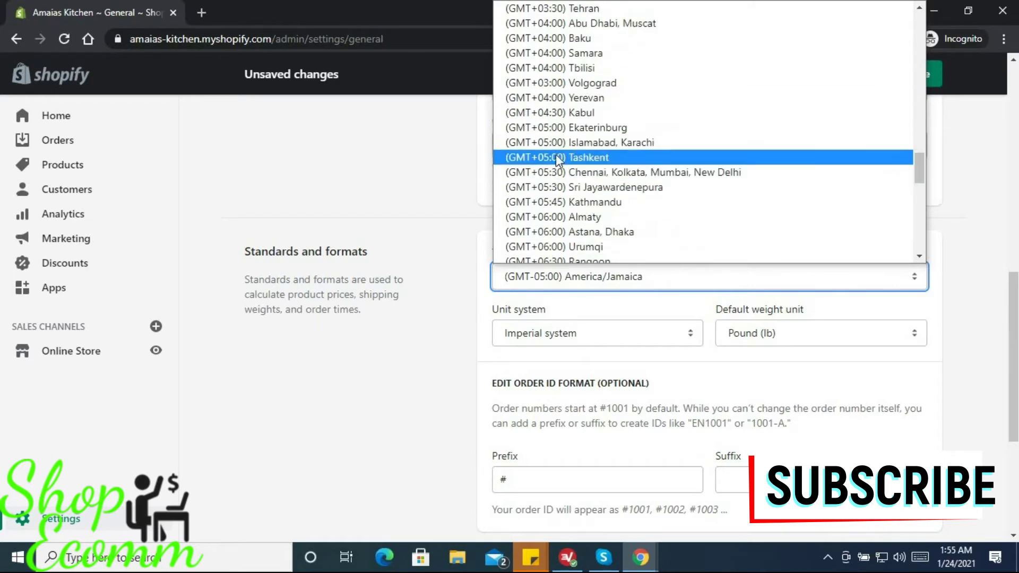
scroll(590, 175, "down", 9)
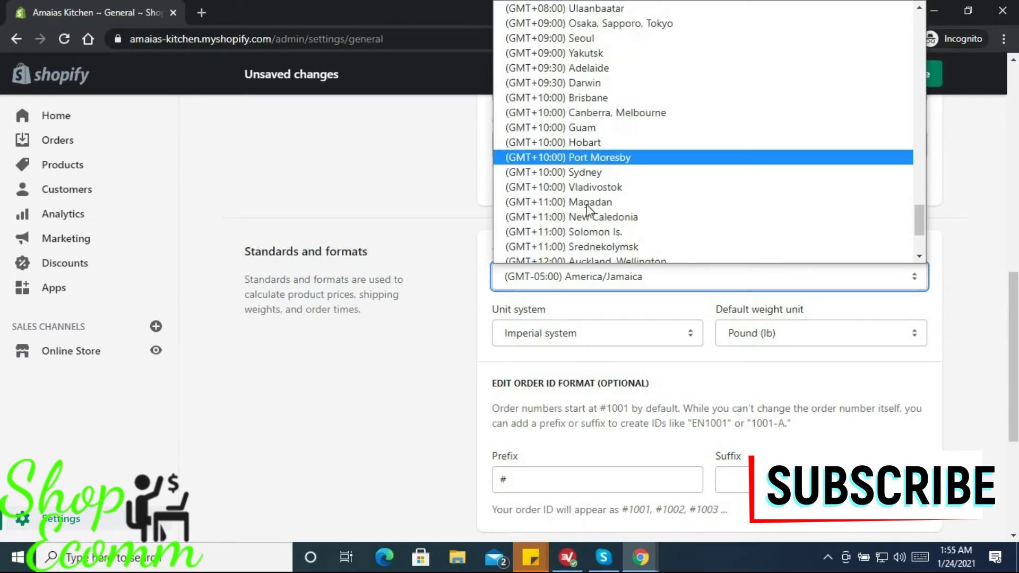
scroll(600, 218, "down", 3)
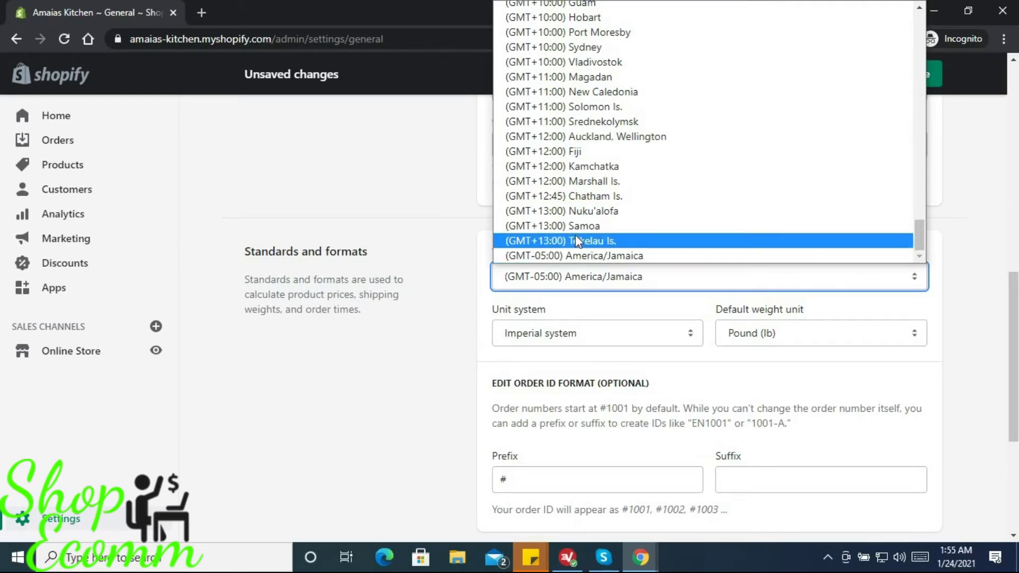
scroll(584, 234, "up", 20)
scroll(580, 221, "up", 6)
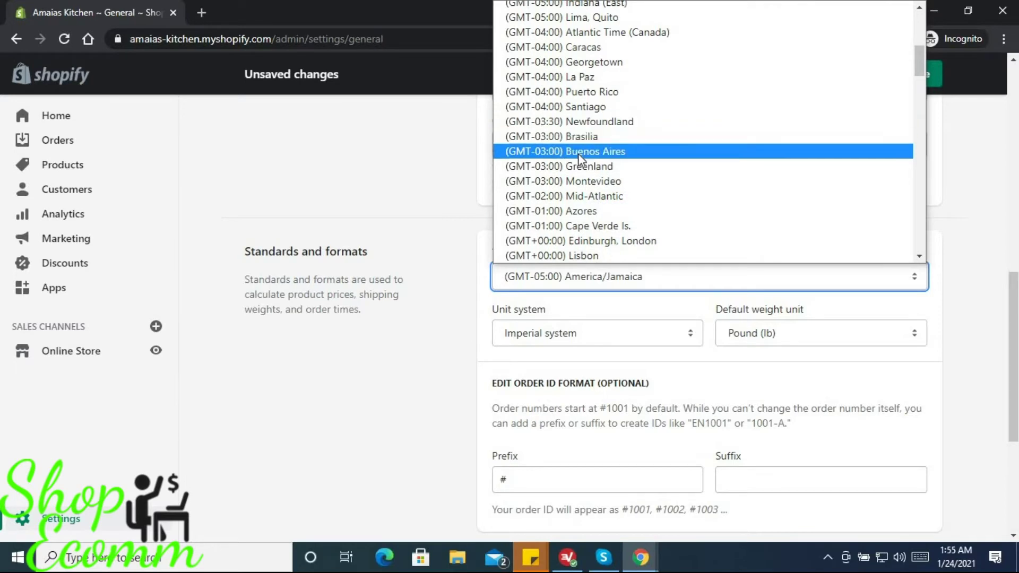
scroll(579, 157, "up", 6)
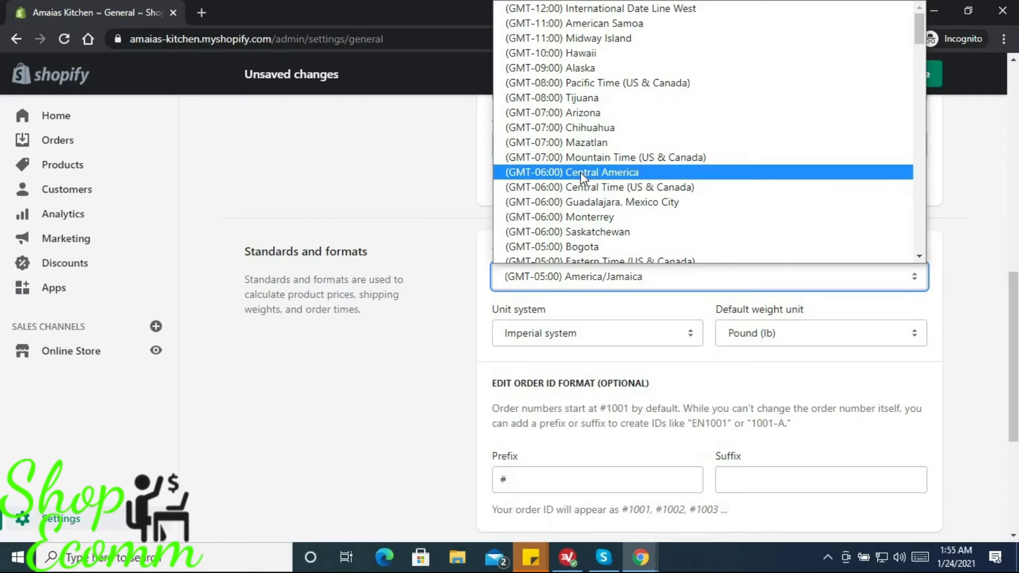
left_click(582, 175)
scroll(572, 260, "down", 4)
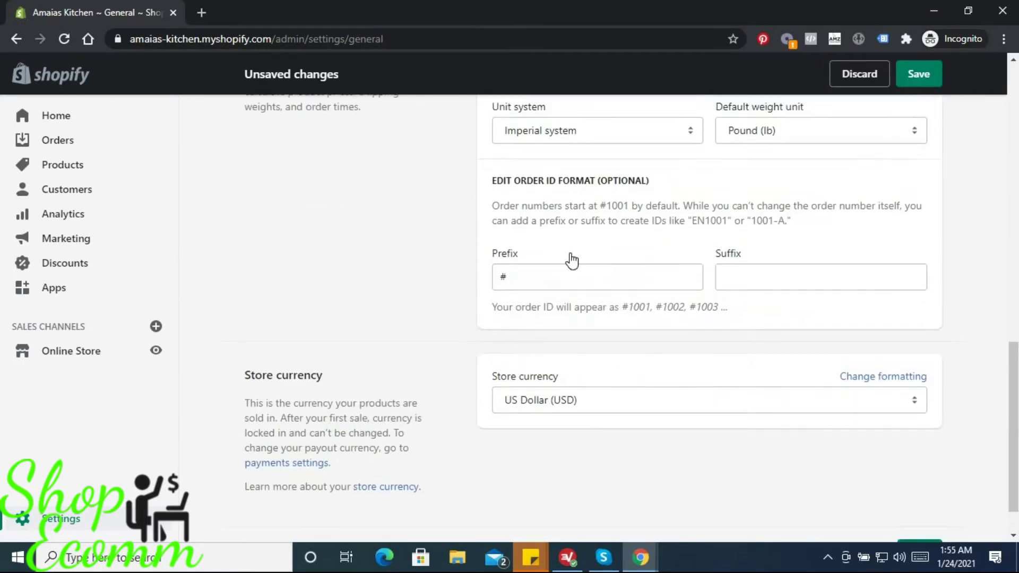
scroll(572, 260, "up", 4)
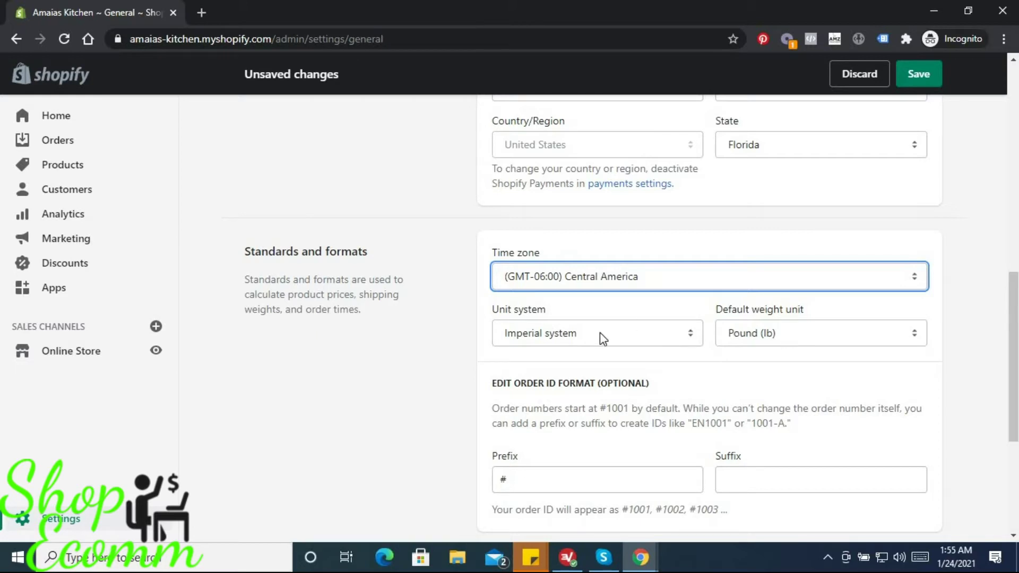
- Place the cursor in the order ID Prefix field right after the #
scroll(607, 342, "down", 3)
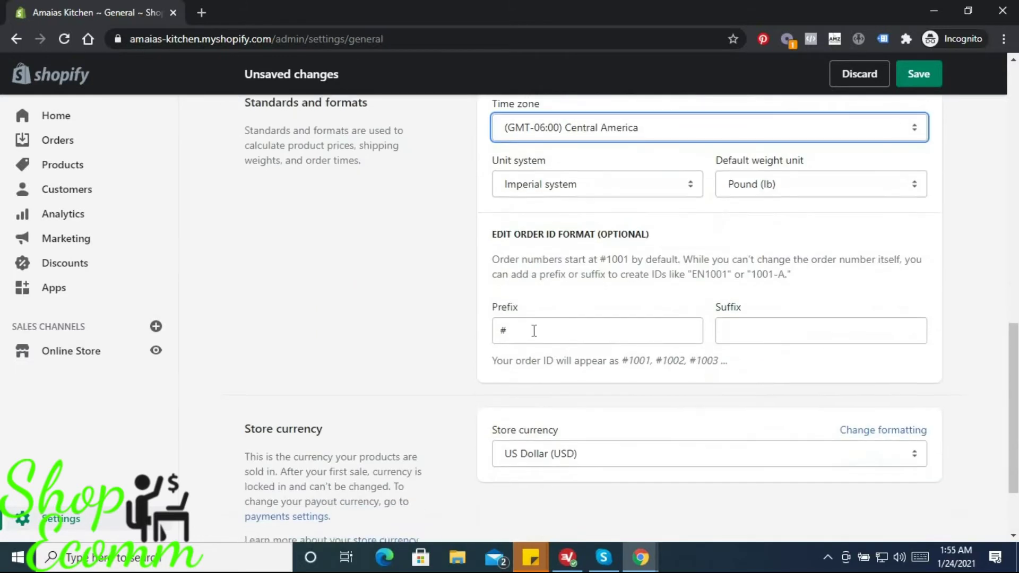
left_click(553, 326)
key("Tab")
left_click(564, 338)
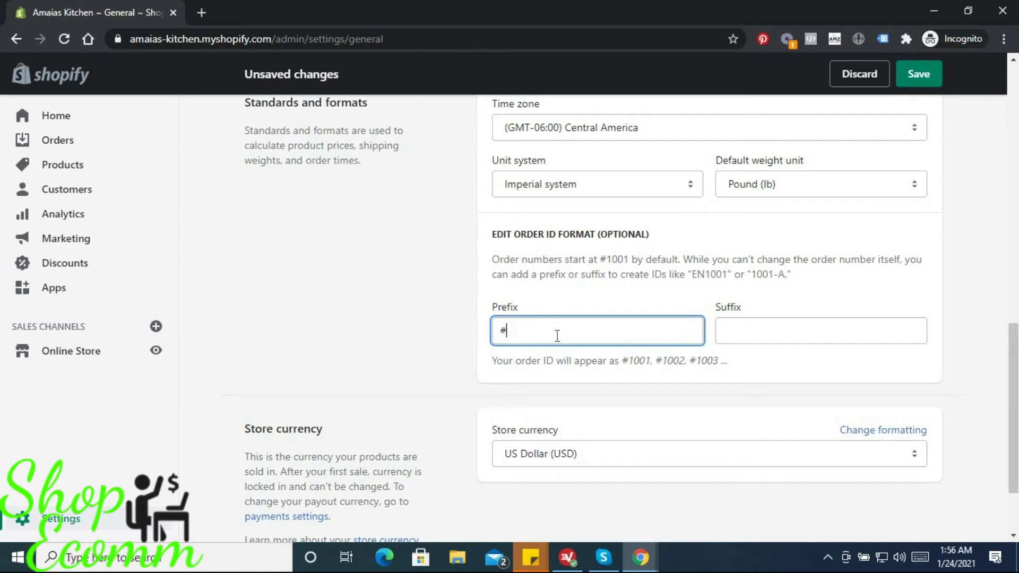
- Set the order ID prefix to #A and suffix to K, giving IDs like #A1001K
type("A")
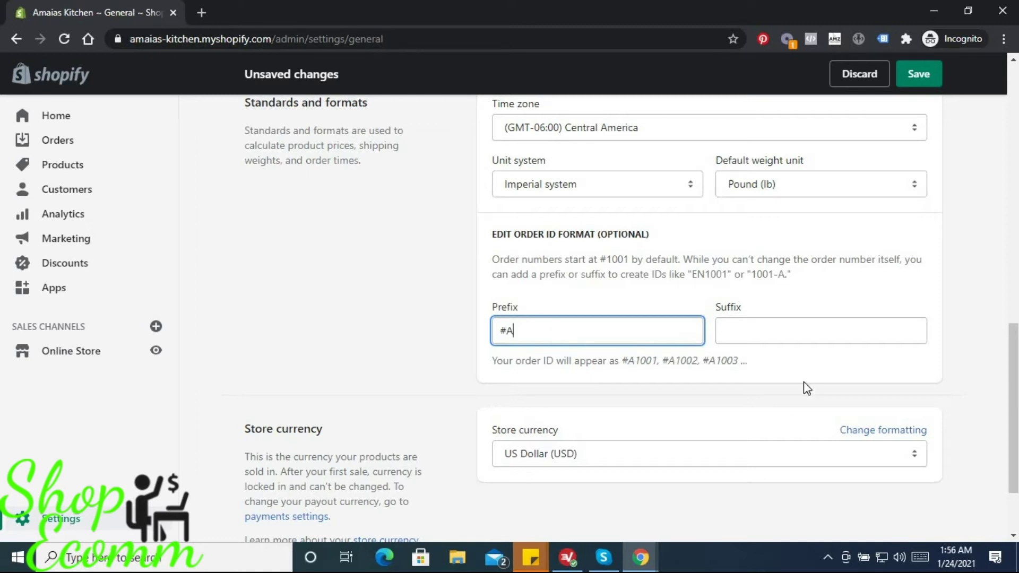
left_click(790, 329)
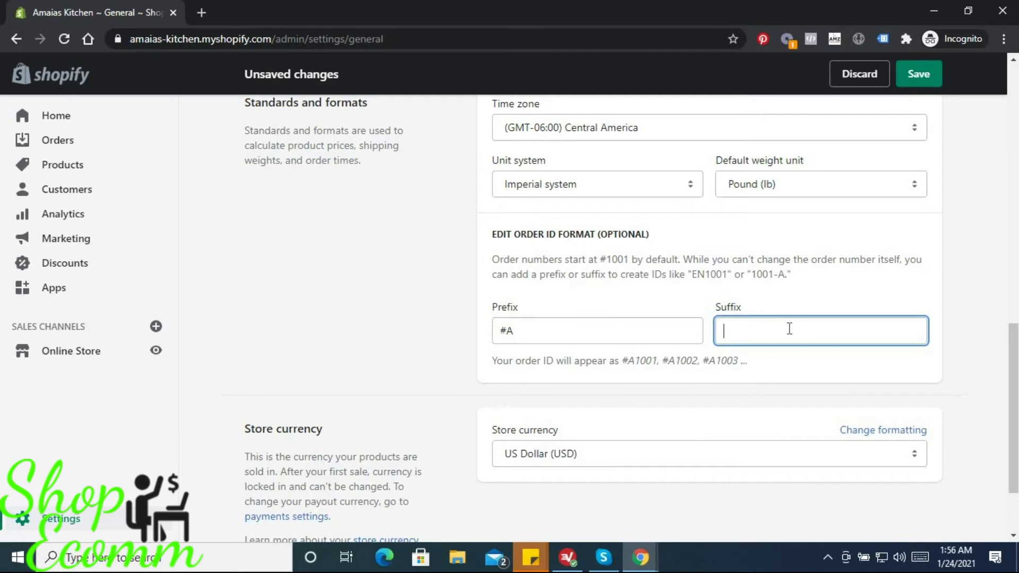
type("K")
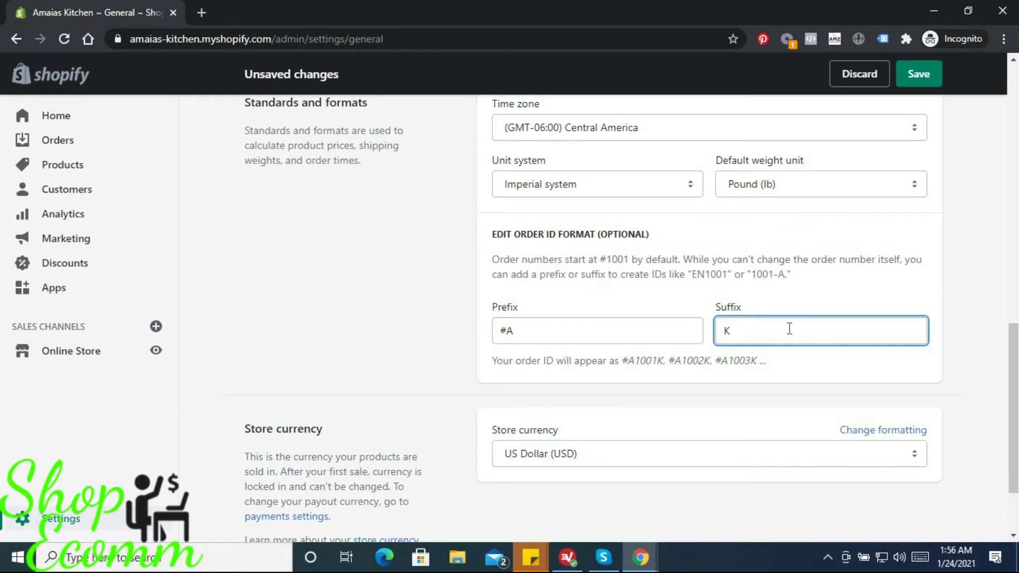
- Save the General settings changes: sender email, legal name, time zone and order ID format
scroll(812, 256, "down", 2)
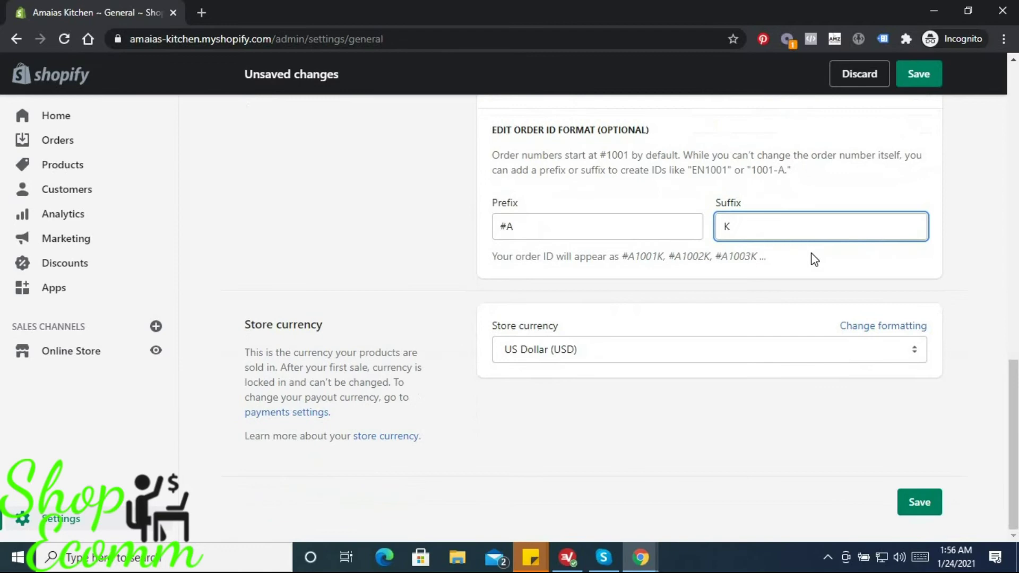
scroll(813, 255, "up", 2)
scroll(812, 254, "up", 8)
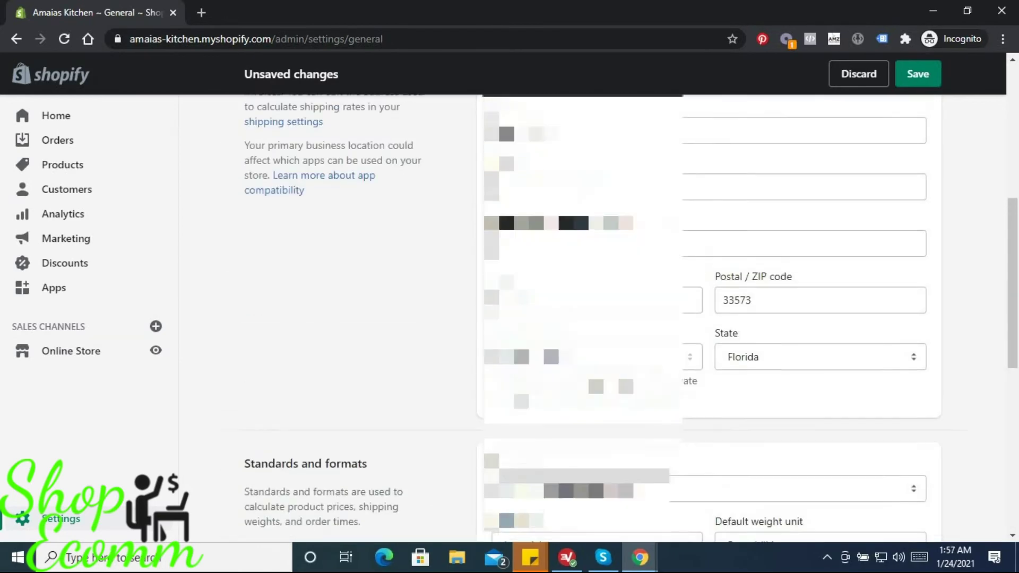
scroll(611, 238, "up", 3)
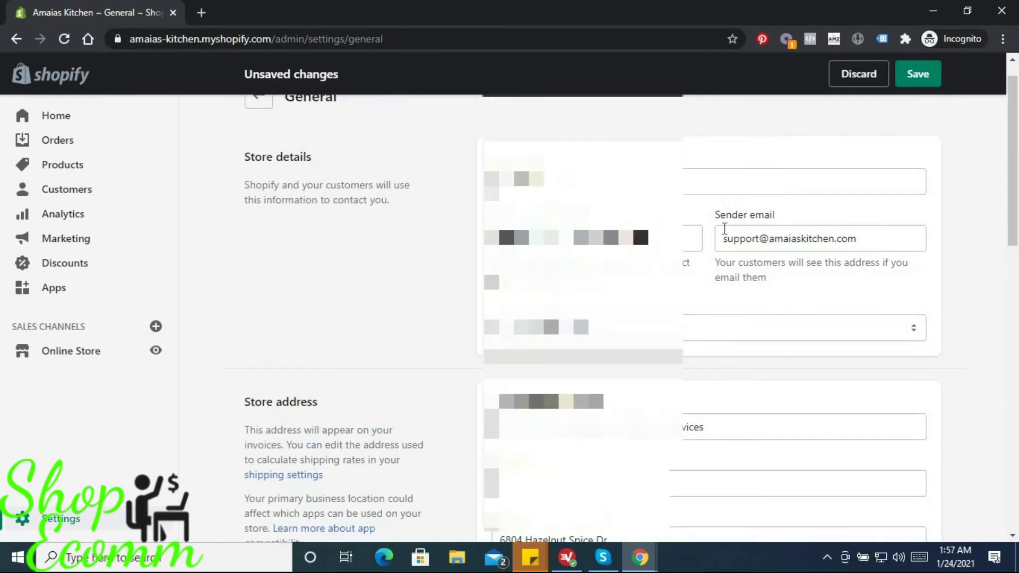
scroll(724, 230, "up", 1)
scroll(712, 318, "down", 10)
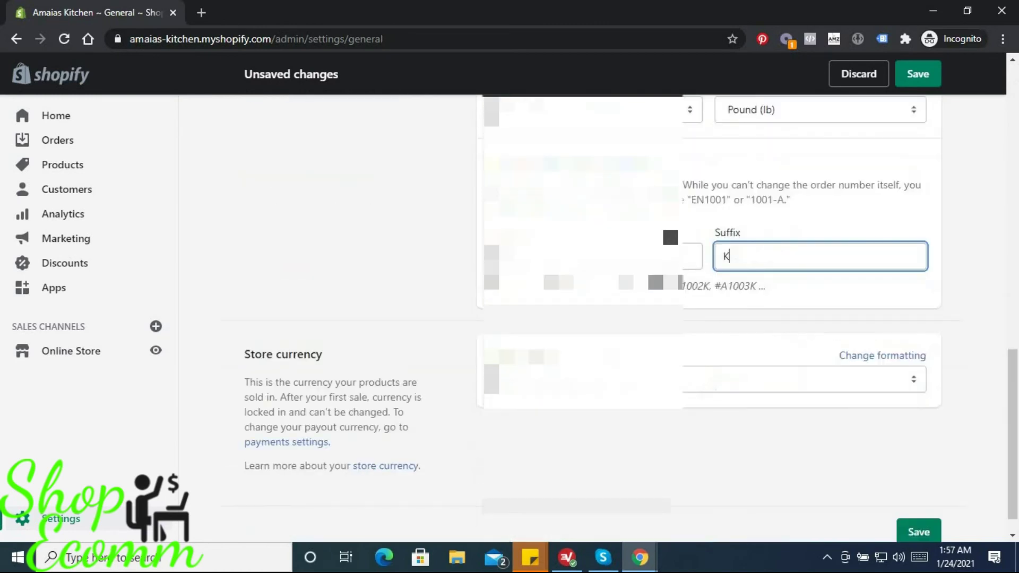
scroll(785, 160, "up", 10)
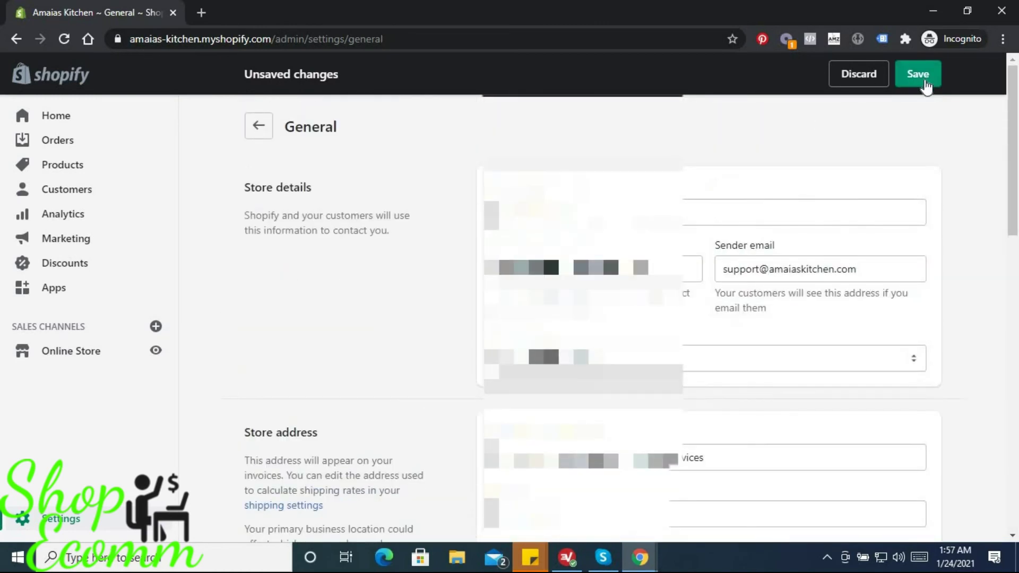
left_click(918, 74)
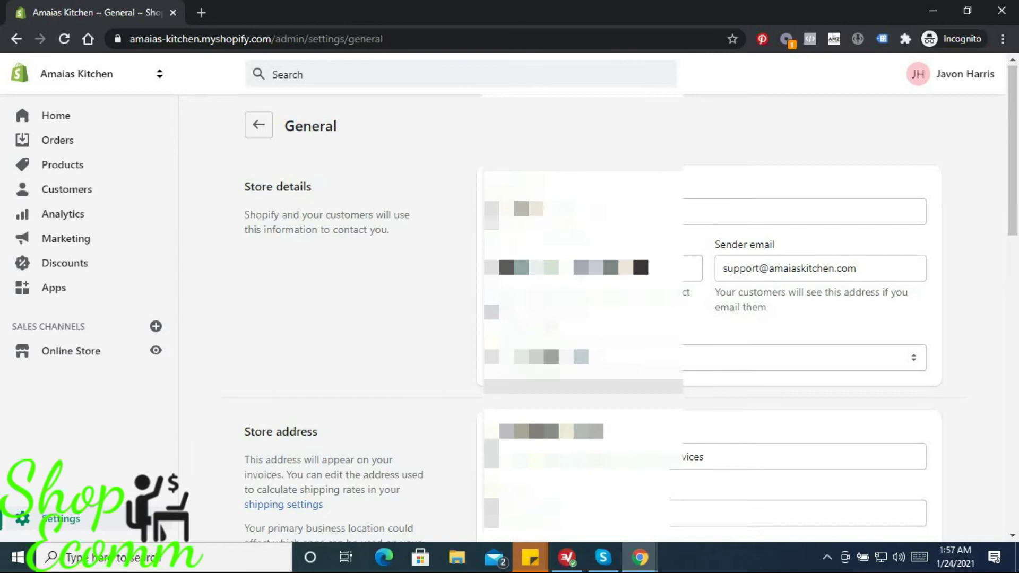
scroll(391, 133, "down", 5)
scroll(630, 319, "down", 10)
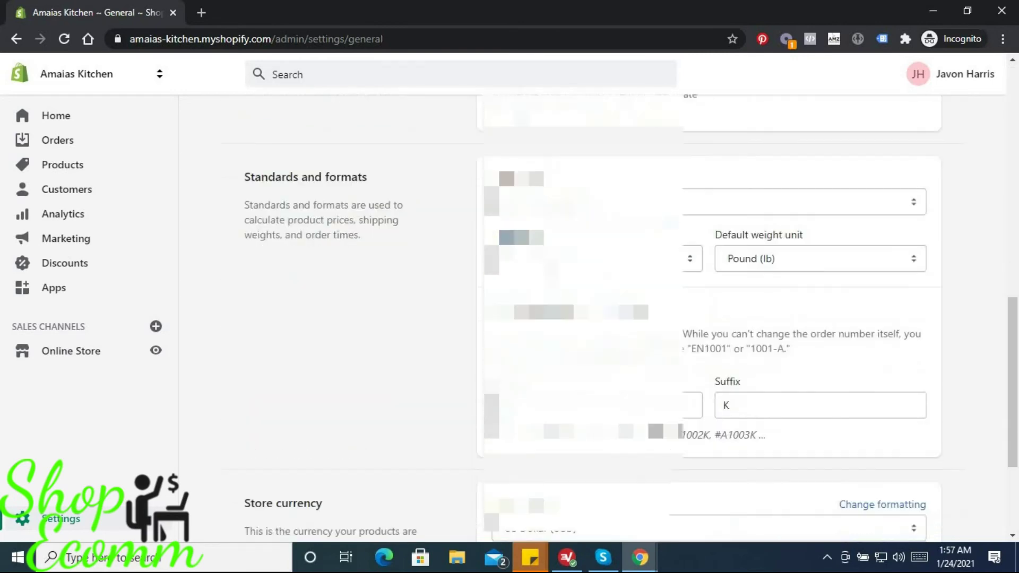
scroll(631, 319, "up", 7)
scroll(631, 318, "up", 10)
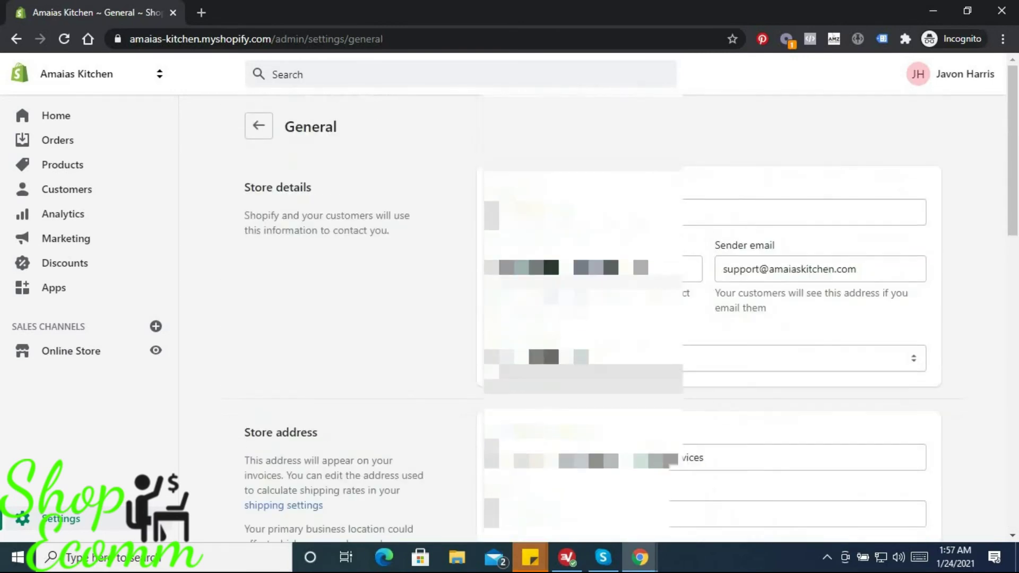